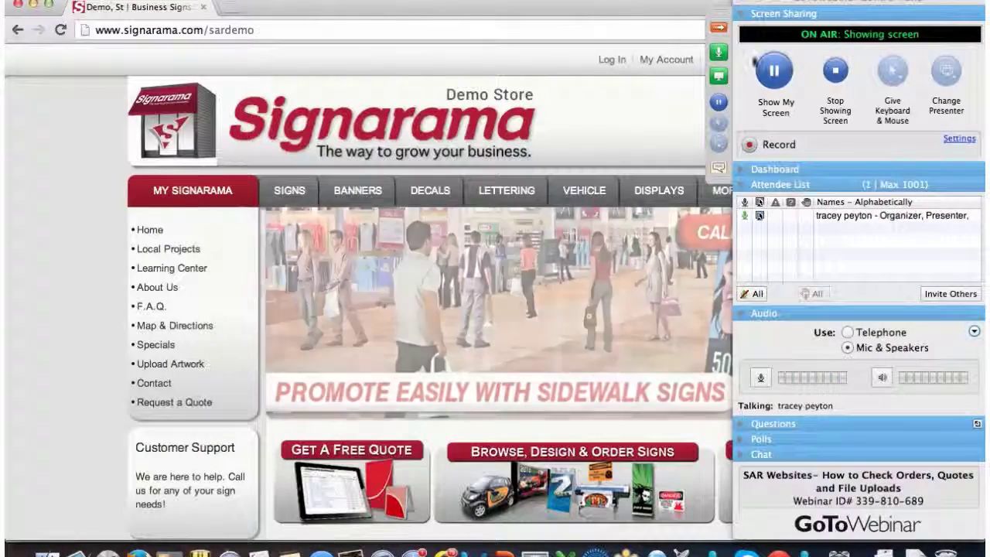
# - Load the Demo Store's /manage login page
pyautogui.click(720, 29)
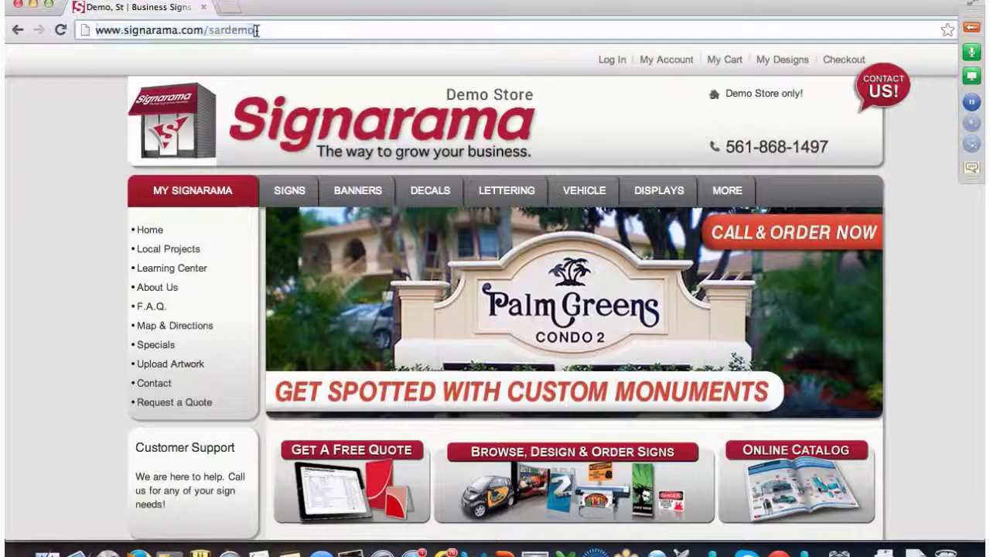
pyautogui.write('/manage')
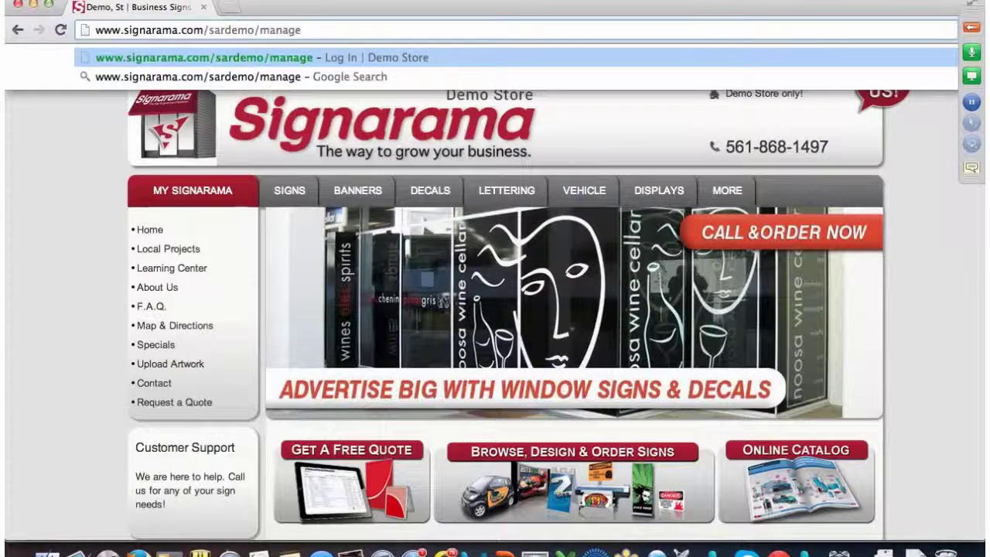
pyautogui.press('Return')
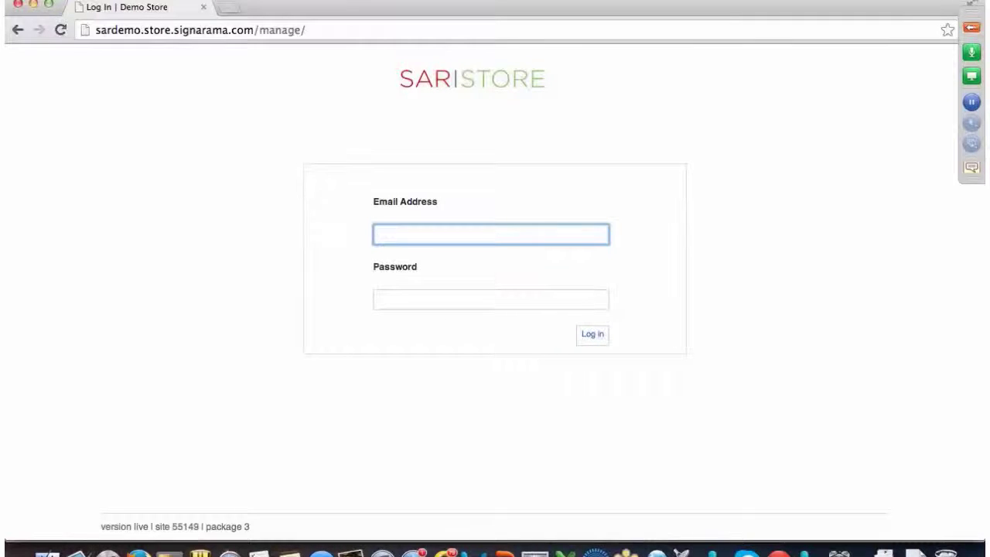
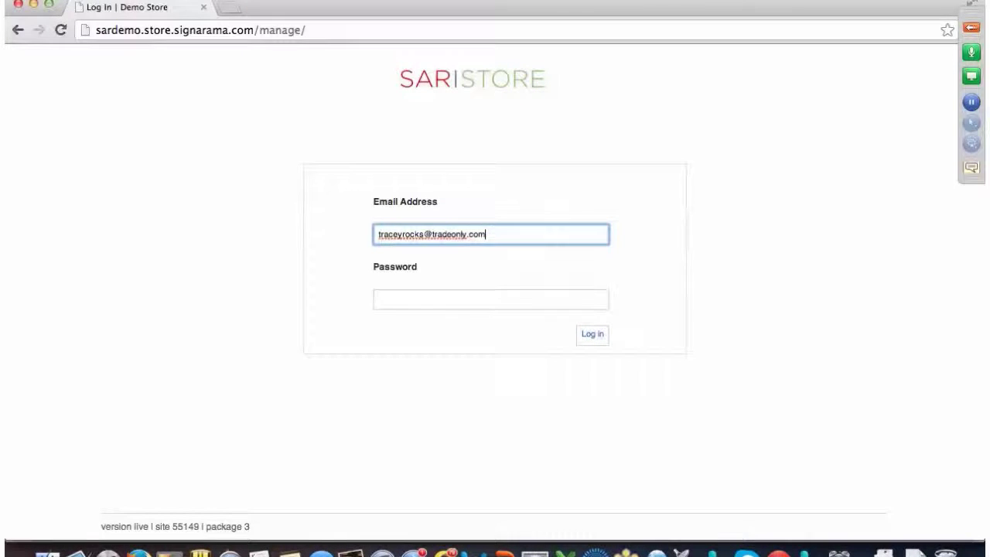
# - Log in with the manager's email address and account password
pyautogui.press('Tab')
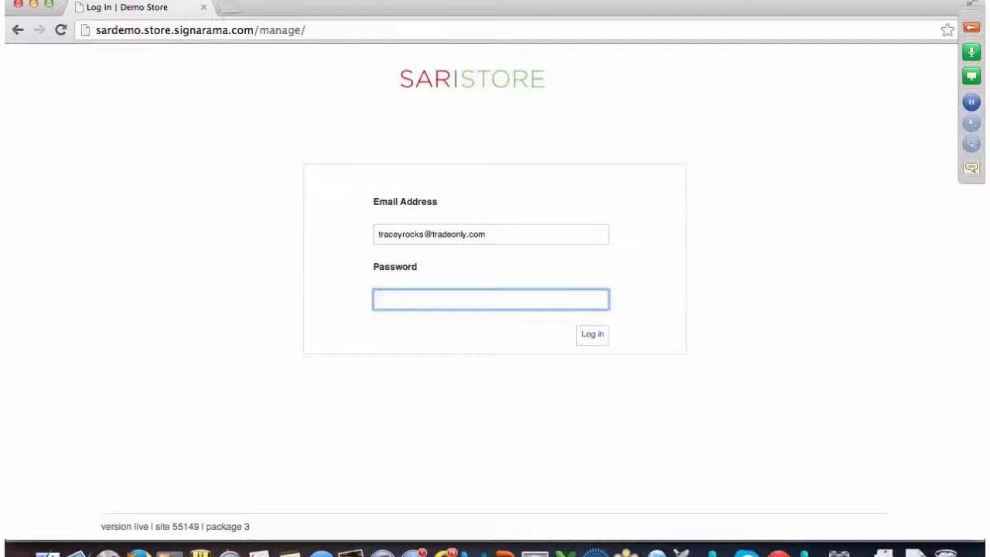
pyautogui.write('••••••••')
pyautogui.press('Return')
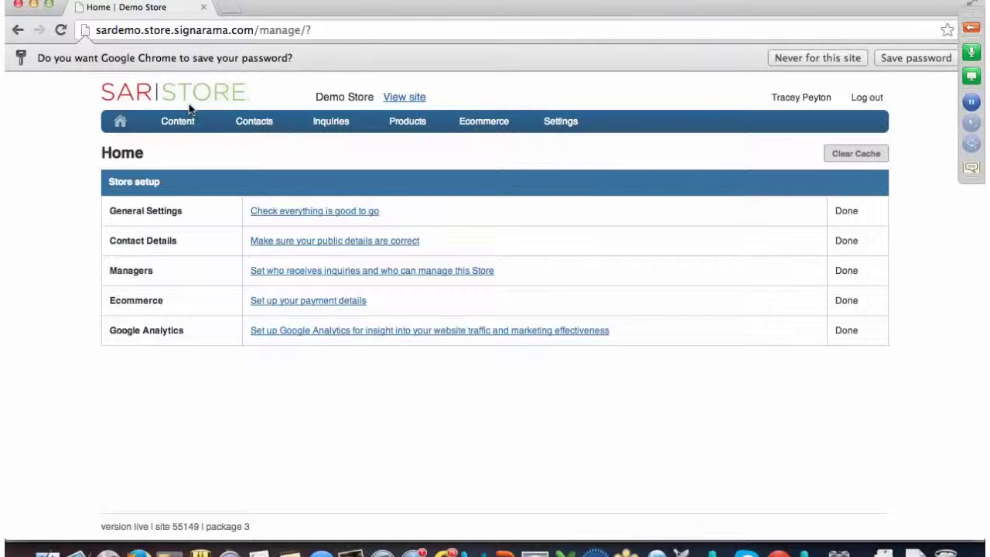
# - Open the Inquiries list showing all 70 store inquiries
pyautogui.moveTo(332, 122)
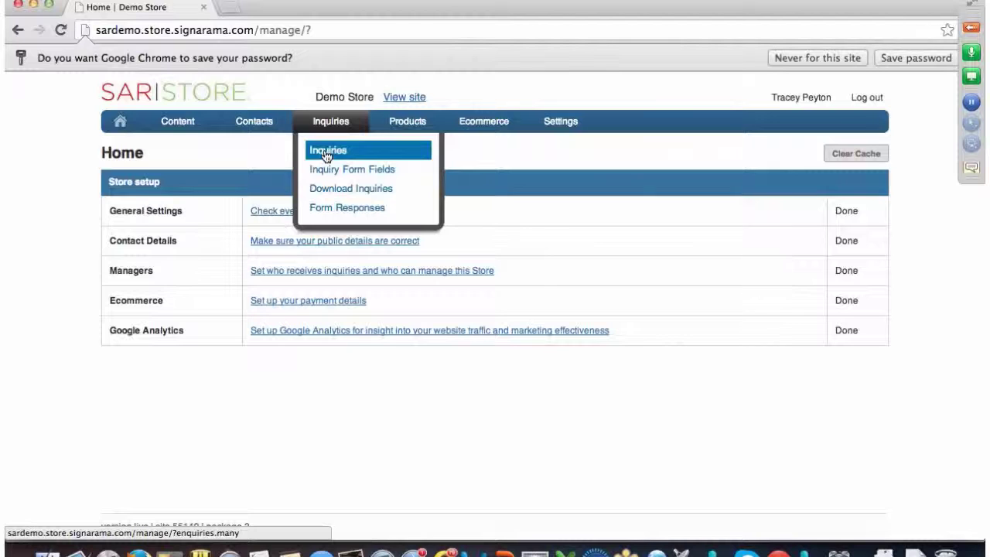
pyautogui.click(325, 154)
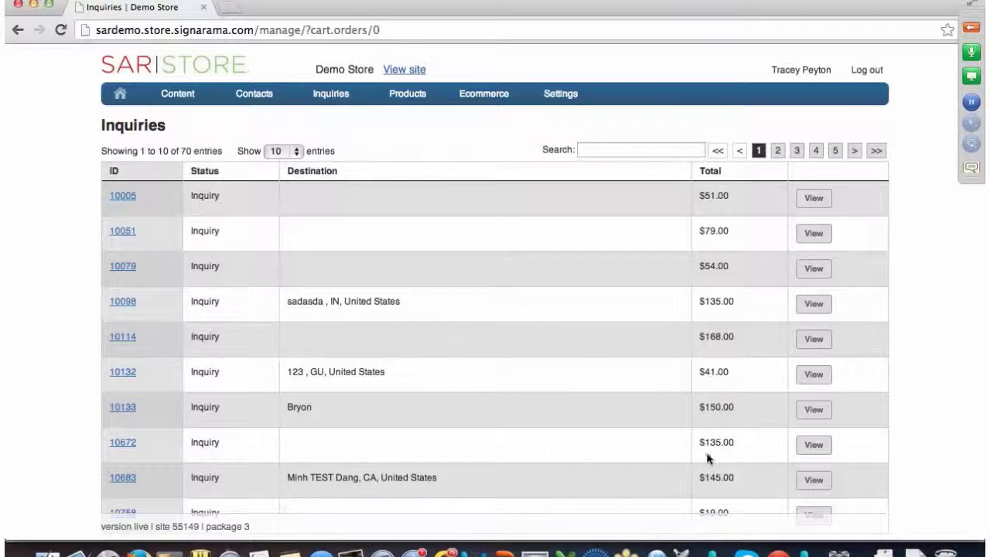
# - View inquiry 10683 and launch Export for its Standard Banner's Stock Photo Art Charge
pyautogui.click(813, 481)
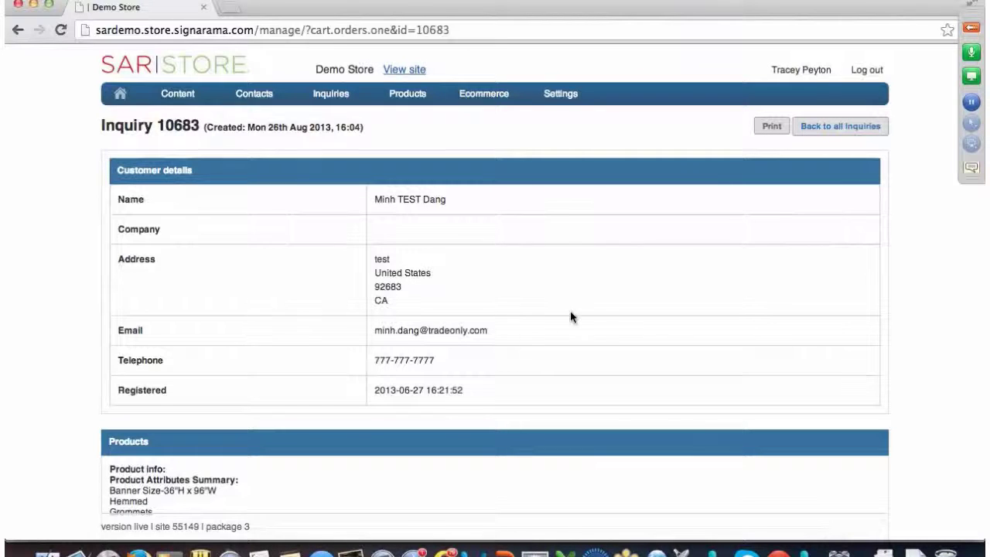
pyautogui.scroll(-3, 570, 310)
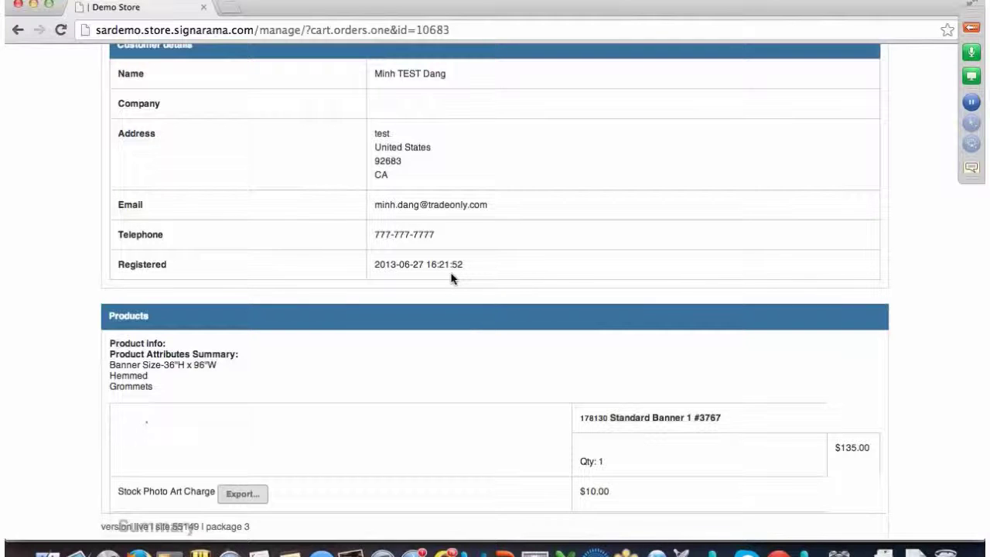
pyautogui.scroll(-5, 452, 278)
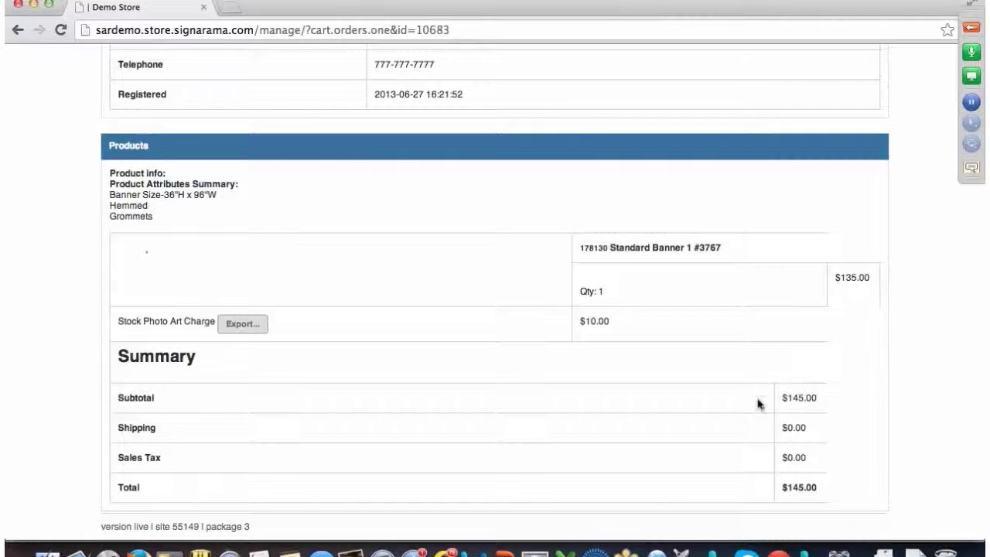
pyautogui.scroll(-2, 789, 396)
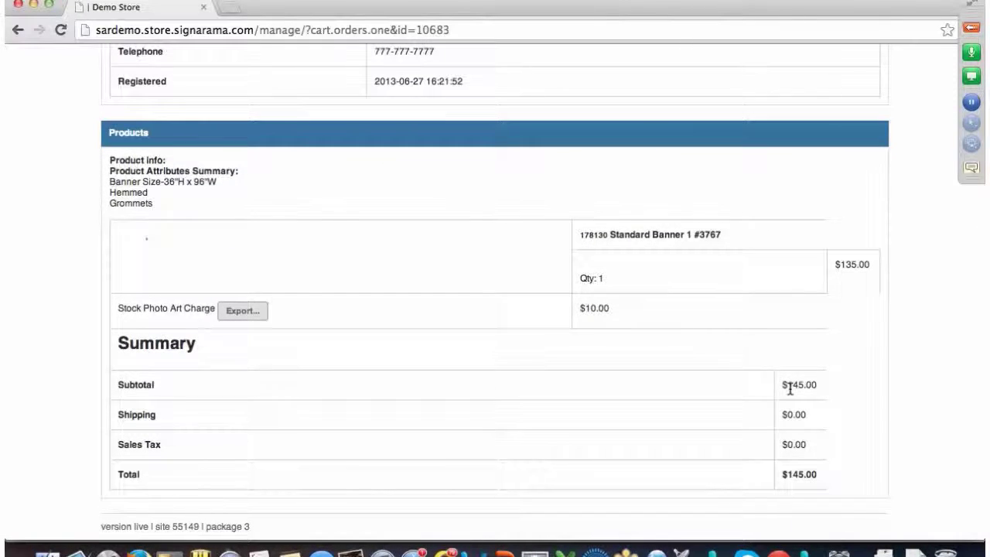
pyautogui.click(242, 311)
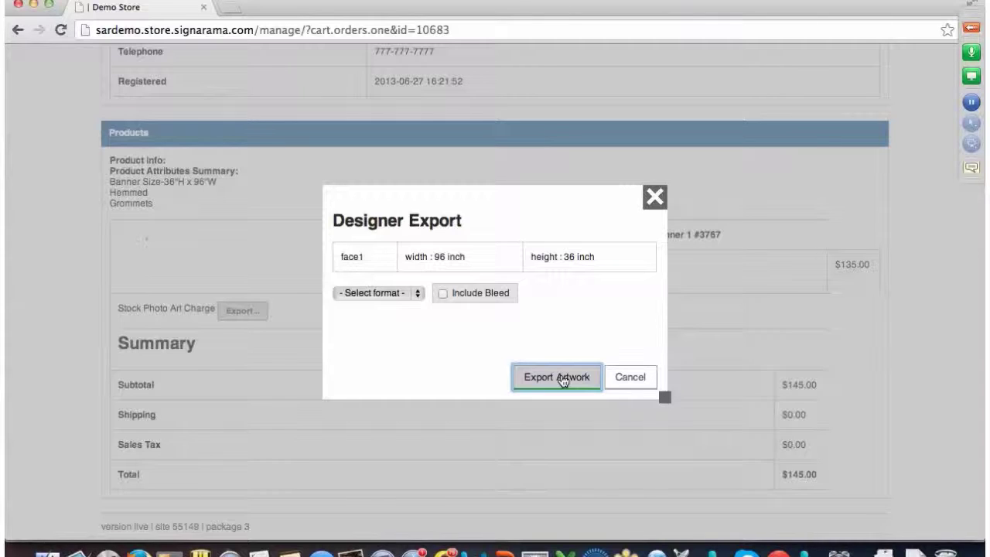
# - Export the banner artwork as JPEG and preview the resulting 3767_face1.jpg
pyautogui.click(417, 297)
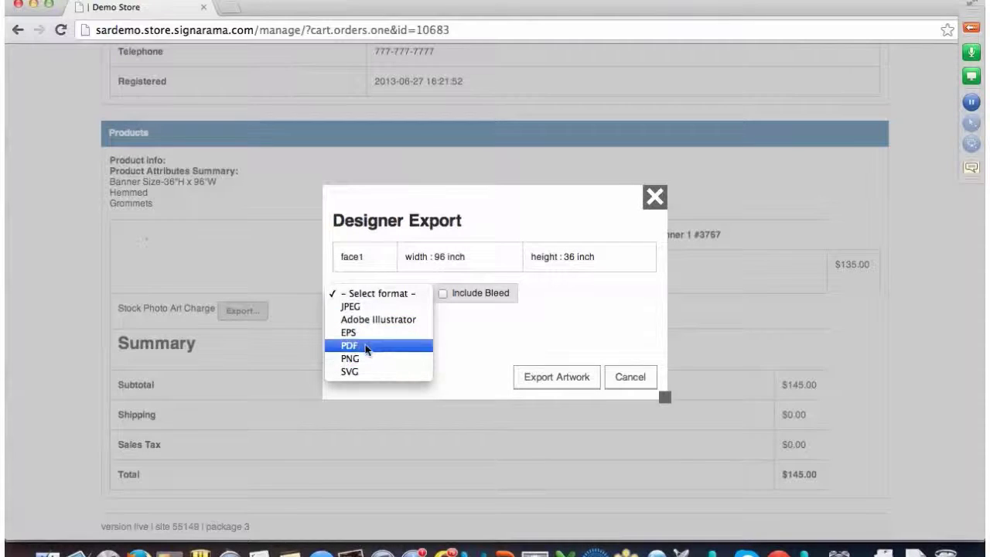
pyautogui.click(347, 308)
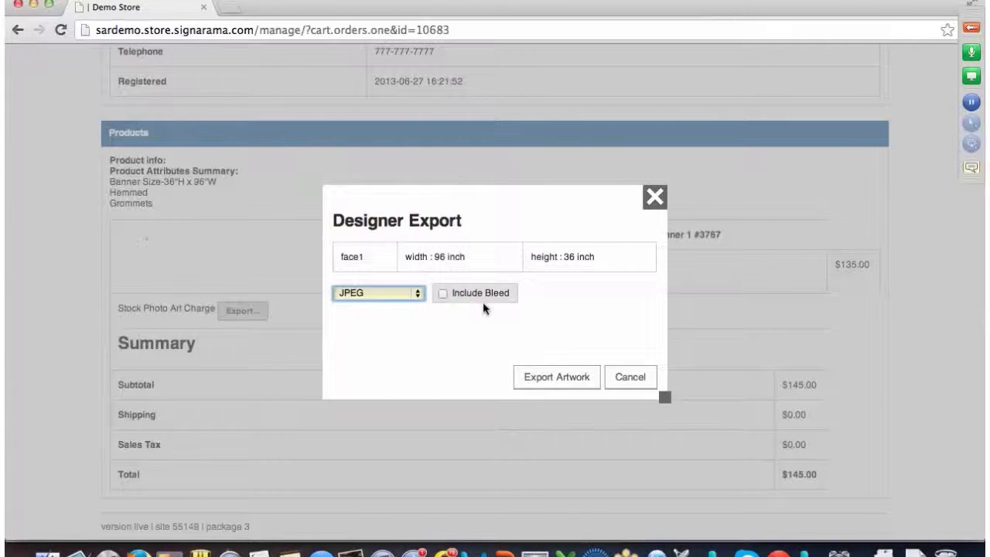
pyautogui.click(559, 380)
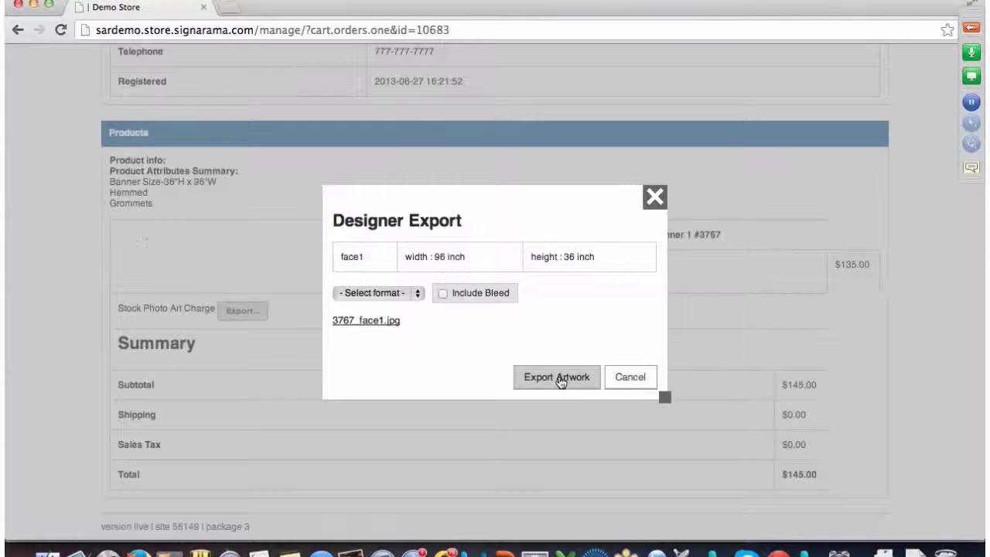
pyautogui.click(367, 322)
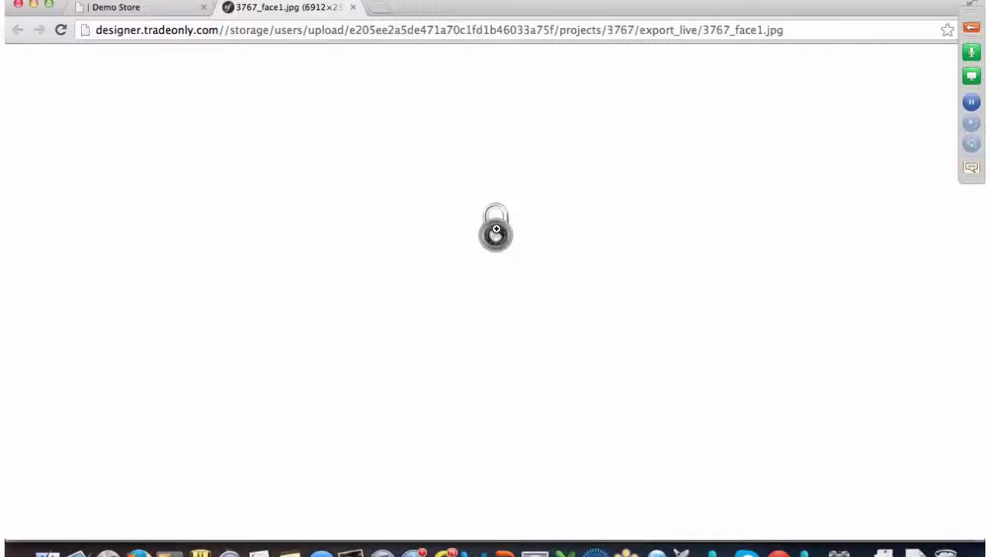
pyautogui.click(352, 8)
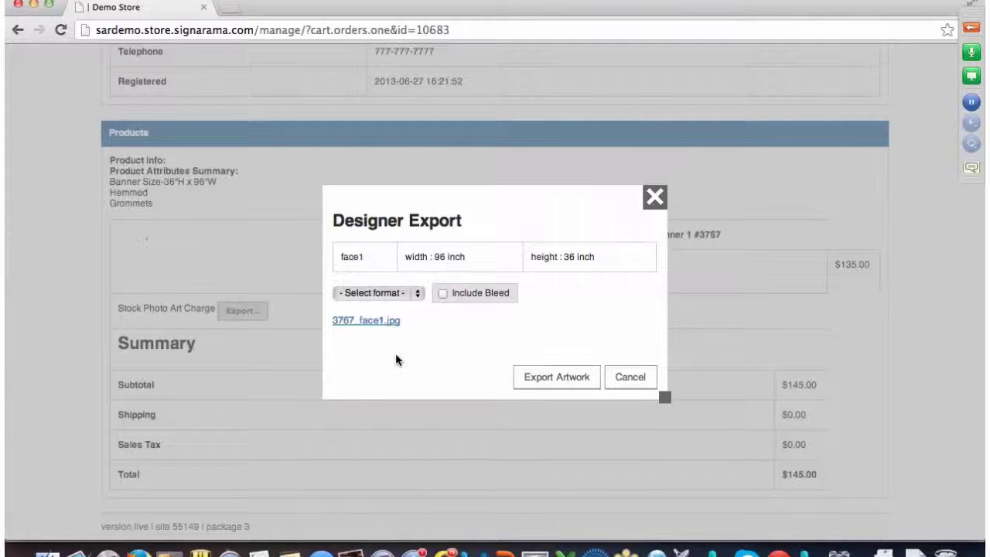
pyautogui.click(552, 379)
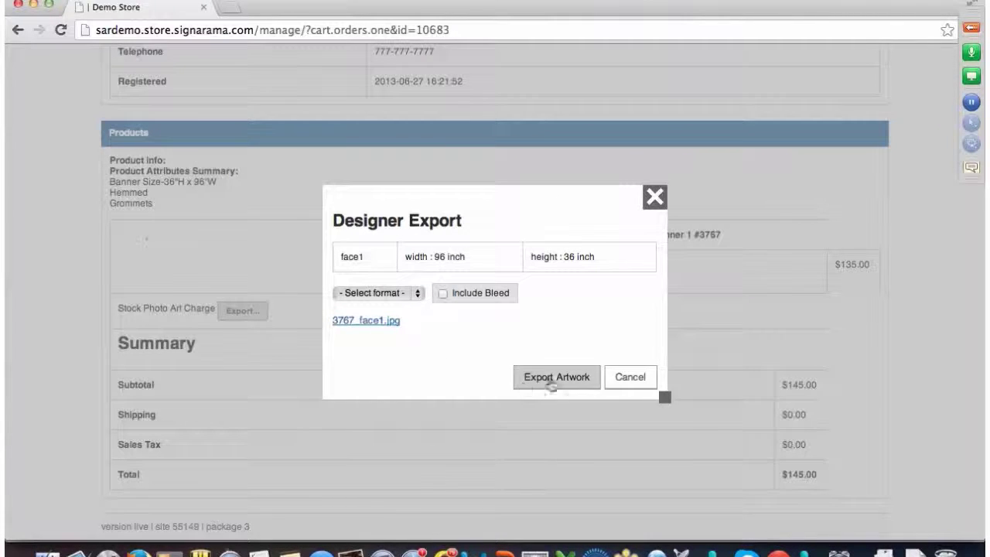
# - Close Designer Export, go via the Inquiries list, and return to the Home page
pyautogui.click(653, 199)
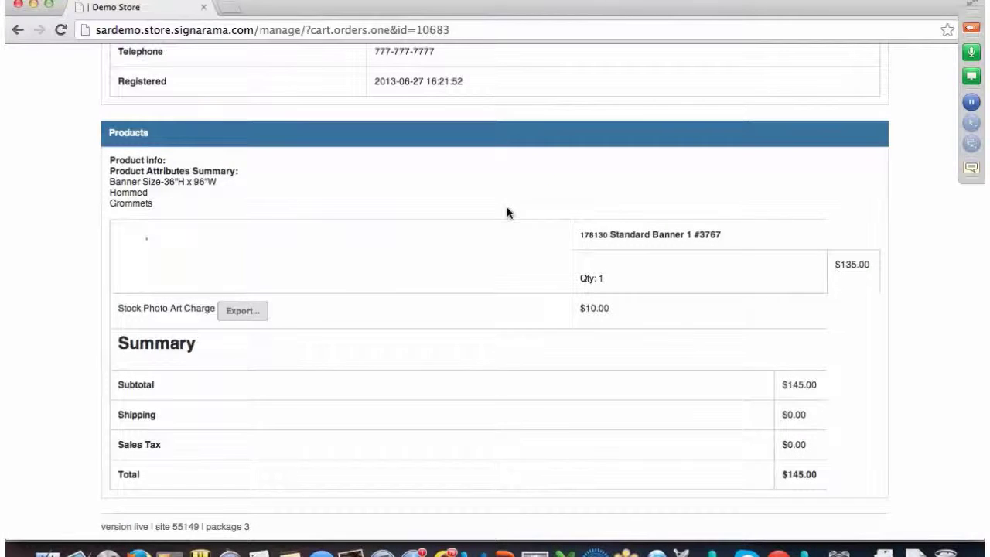
pyautogui.scroll(8, 508, 213)
pyautogui.moveTo(384, 93)
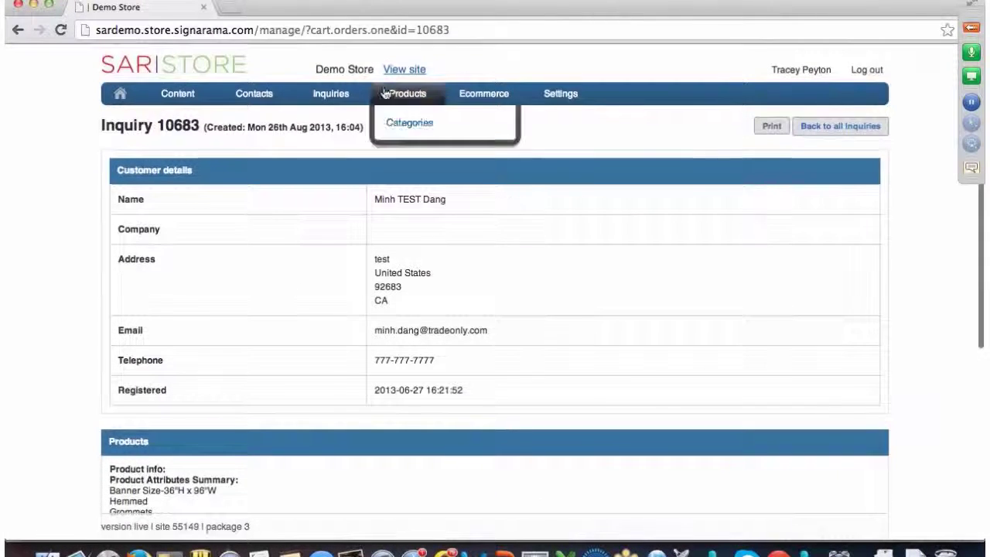
pyautogui.moveTo(329, 94)
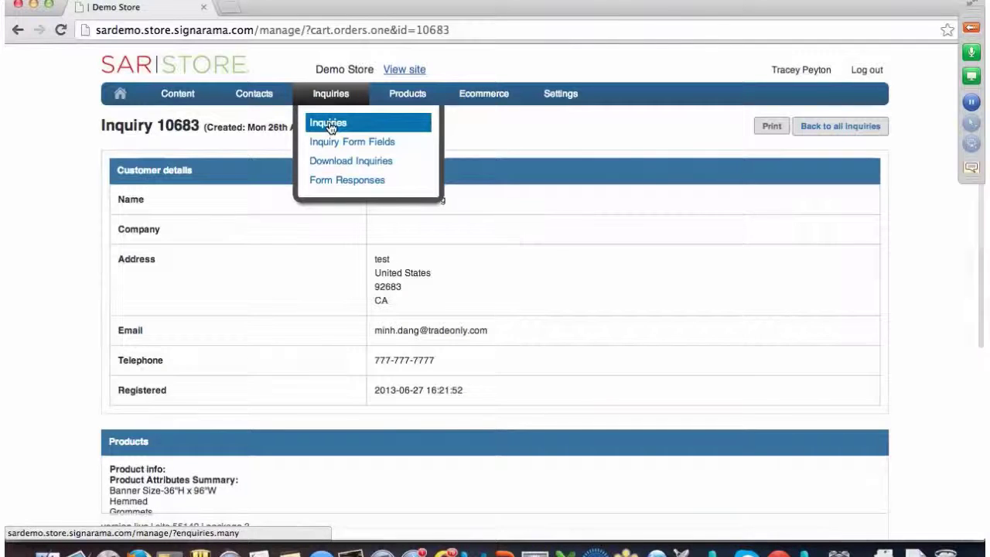
pyautogui.click(330, 127)
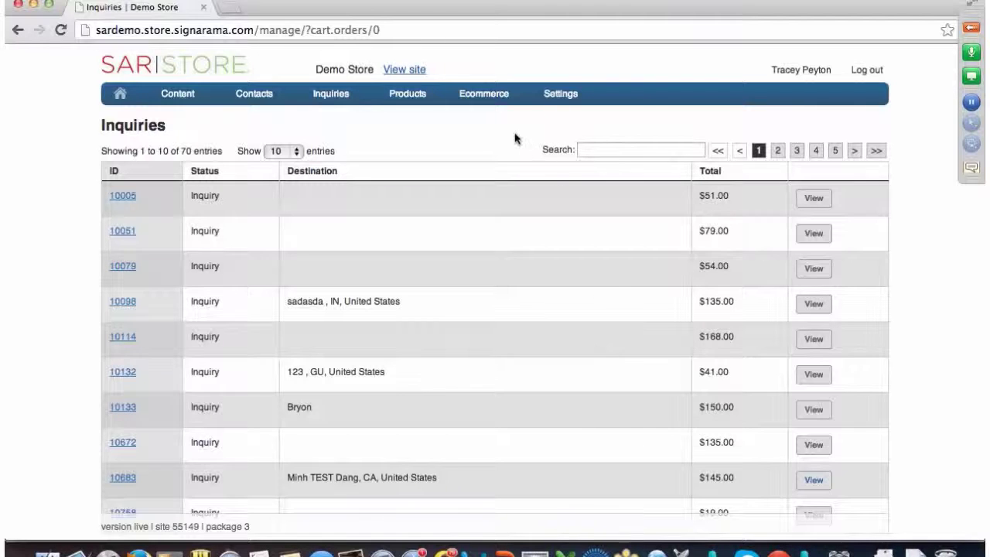
pyautogui.click(122, 96)
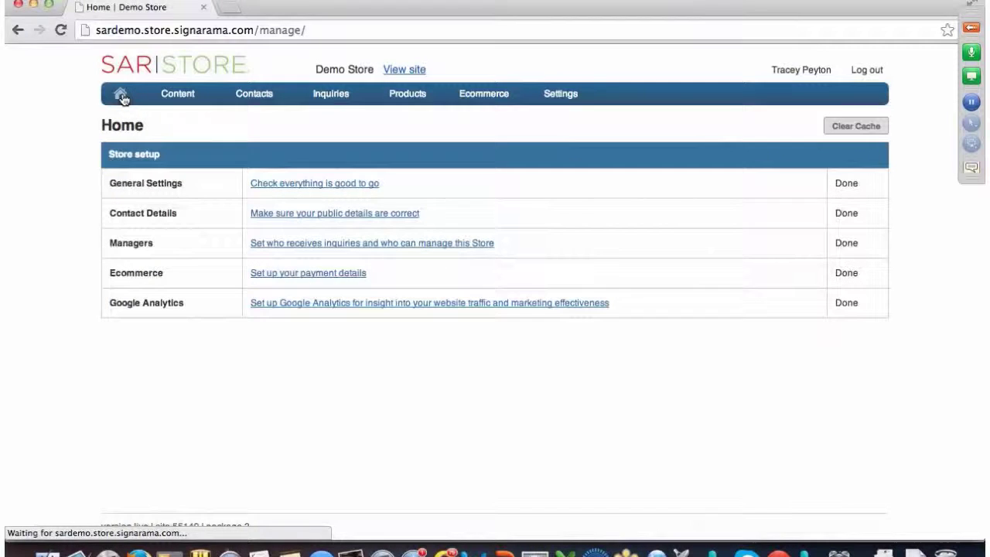
pyautogui.moveTo(178, 94)
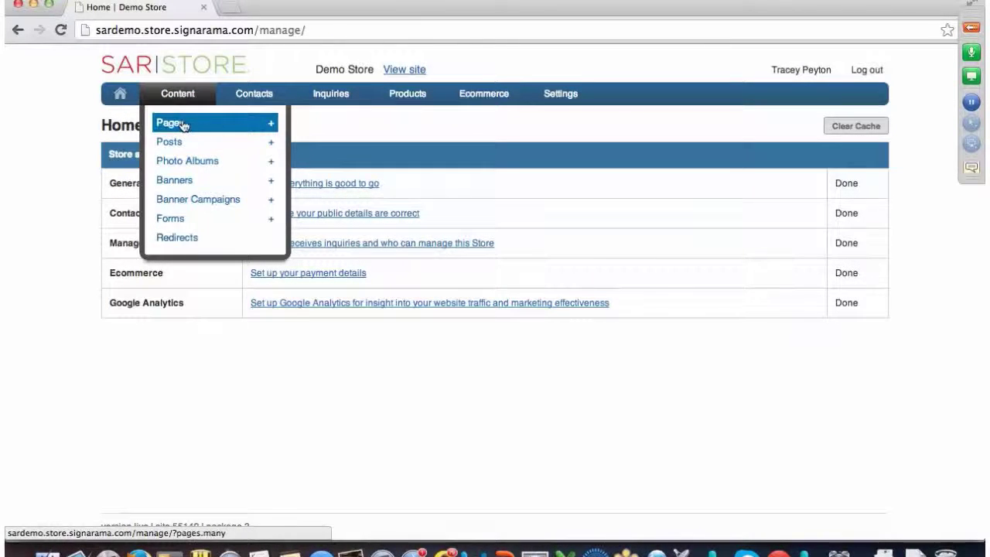
# - Open the Managers page listing nine managers and their Manage, Inquiries and Orders permissions
pyautogui.click(386, 244)
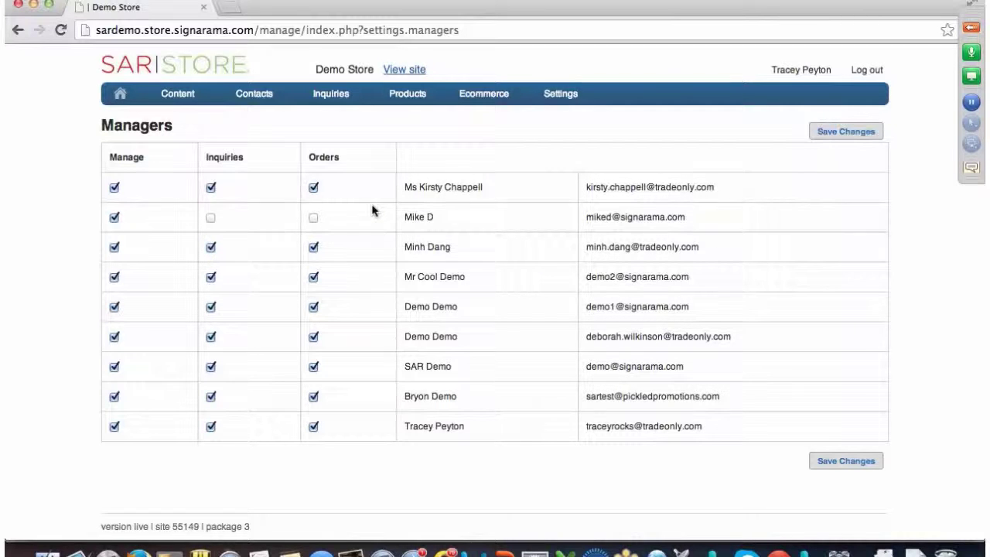
pyautogui.moveTo(341, 97)
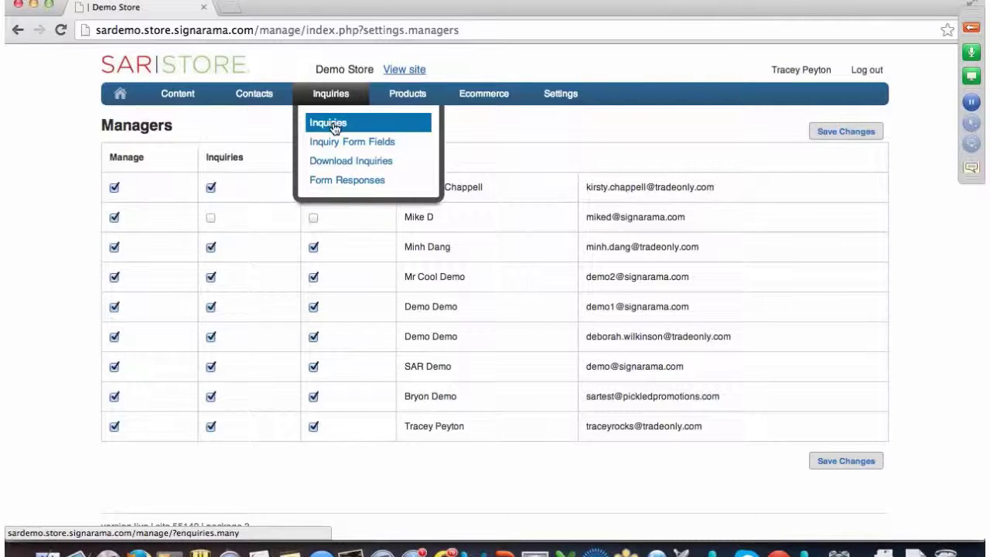
# - Download the All set of inquiries from the Download Inquiries page
pyautogui.click(335, 126)
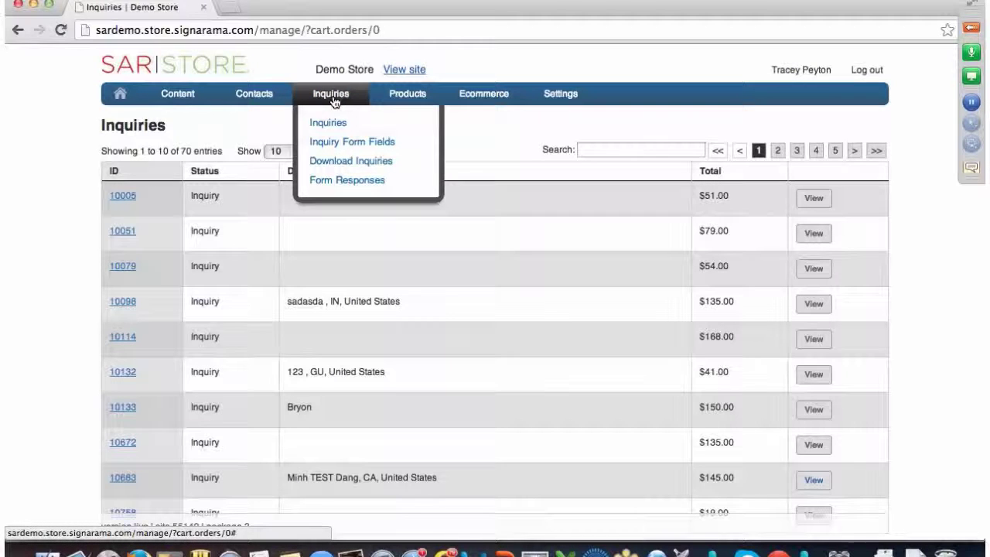
pyautogui.click(346, 163)
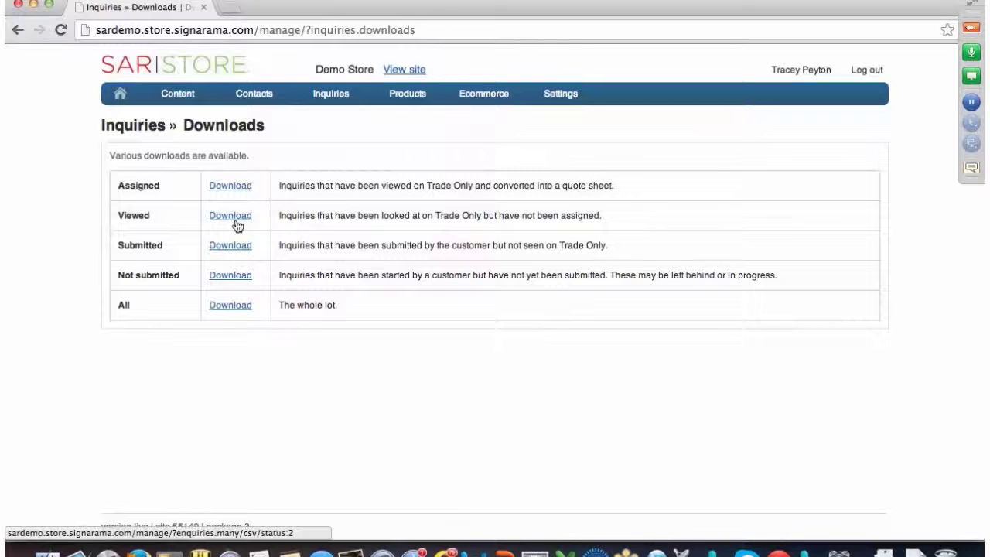
pyautogui.click(230, 307)
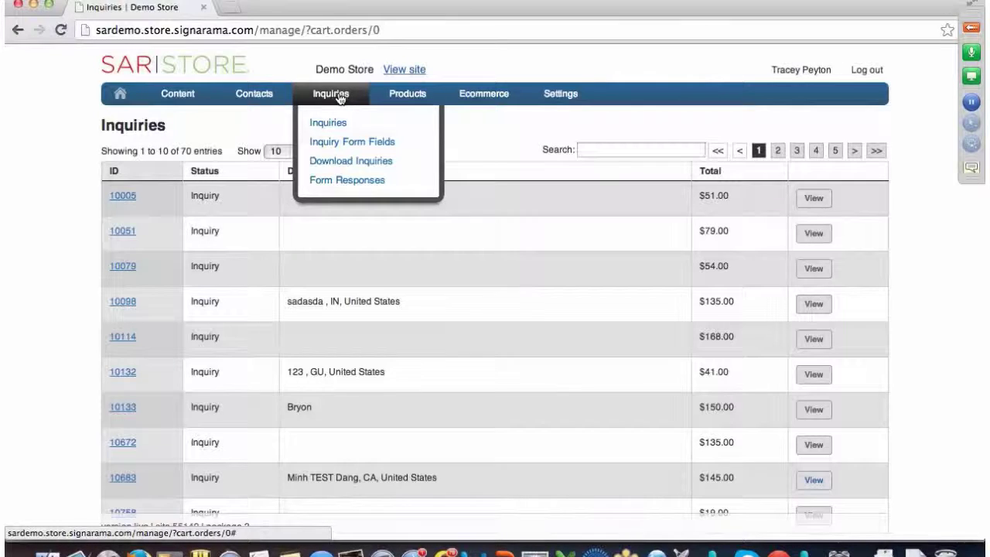
# - Open Form Responses to list the 119 form submissions
pyautogui.click(357, 181)
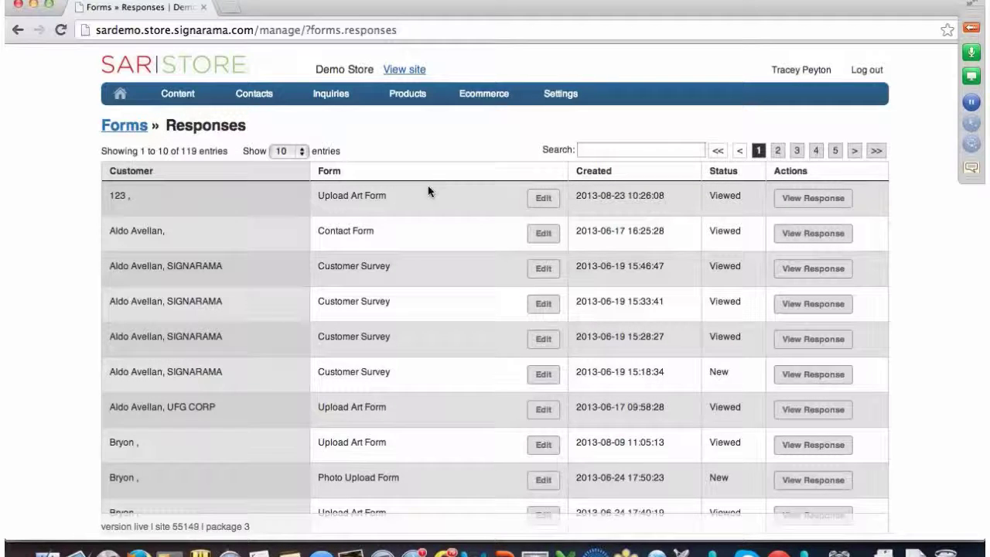
pyautogui.scroll(-1, 427, 186)
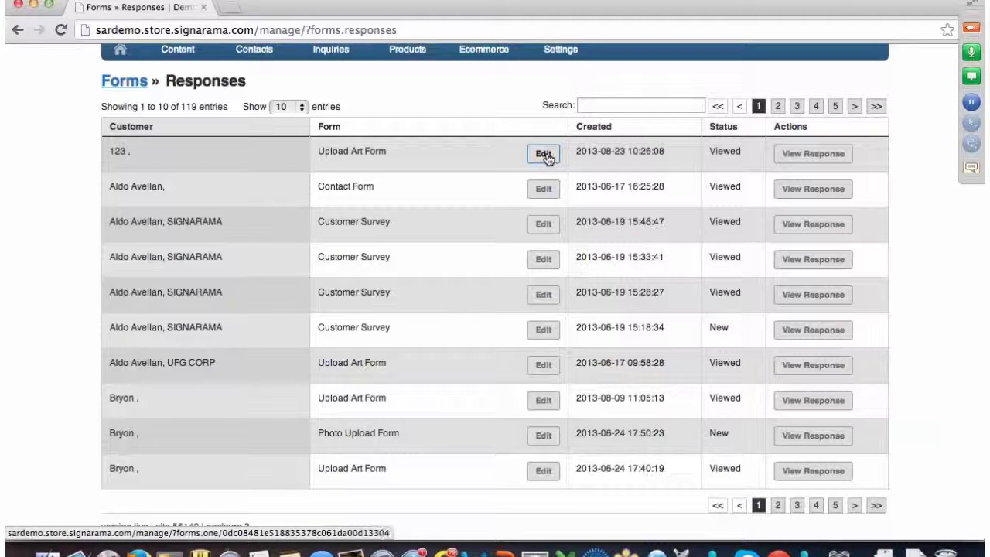
pyautogui.click(800, 154)
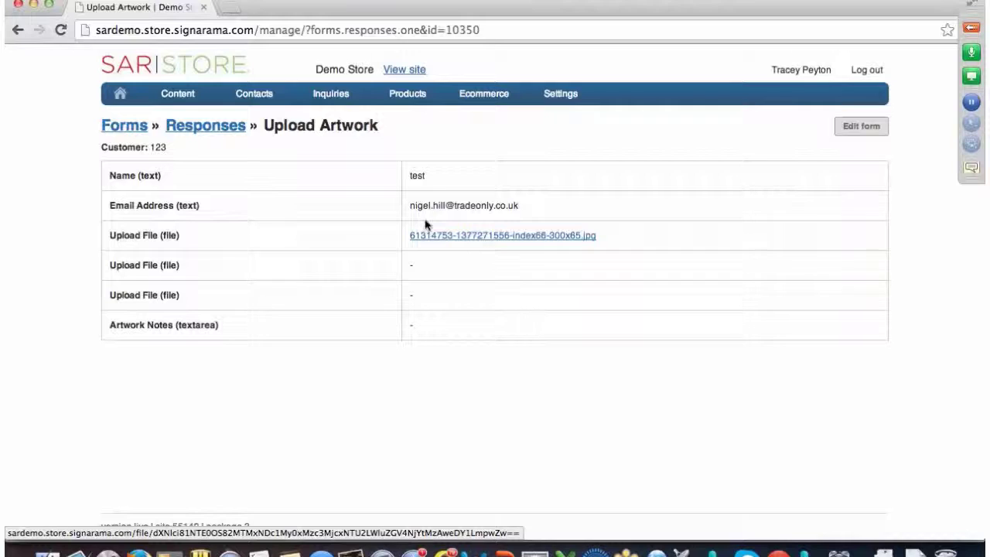
pyautogui.moveTo(303, 113)
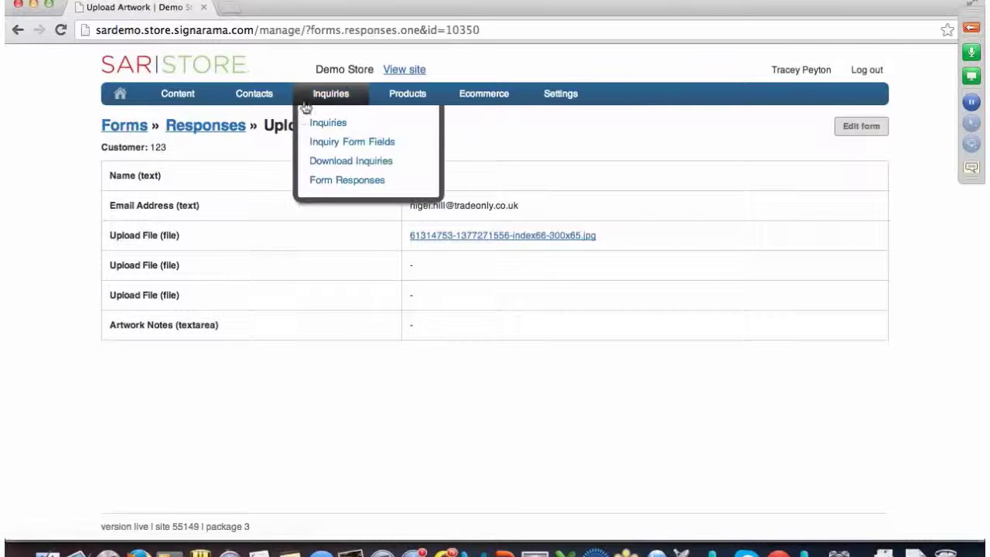
pyautogui.click(525, 241)
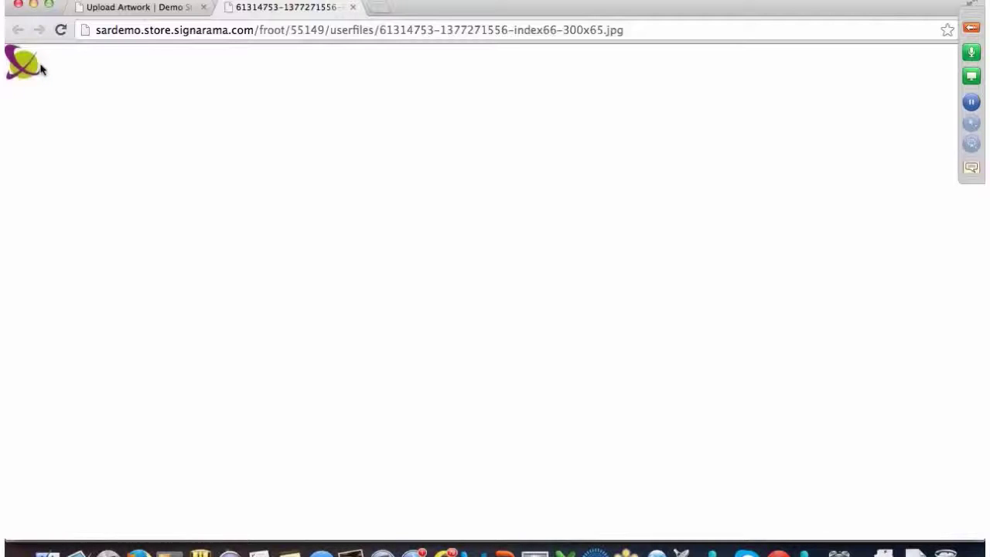
pyautogui.click(353, 8)
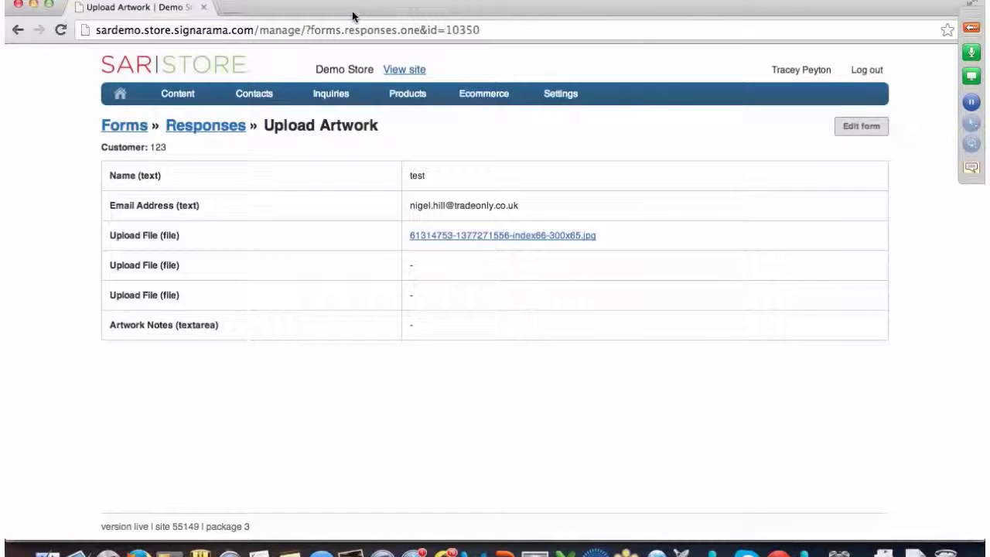
pyautogui.moveTo(345, 99)
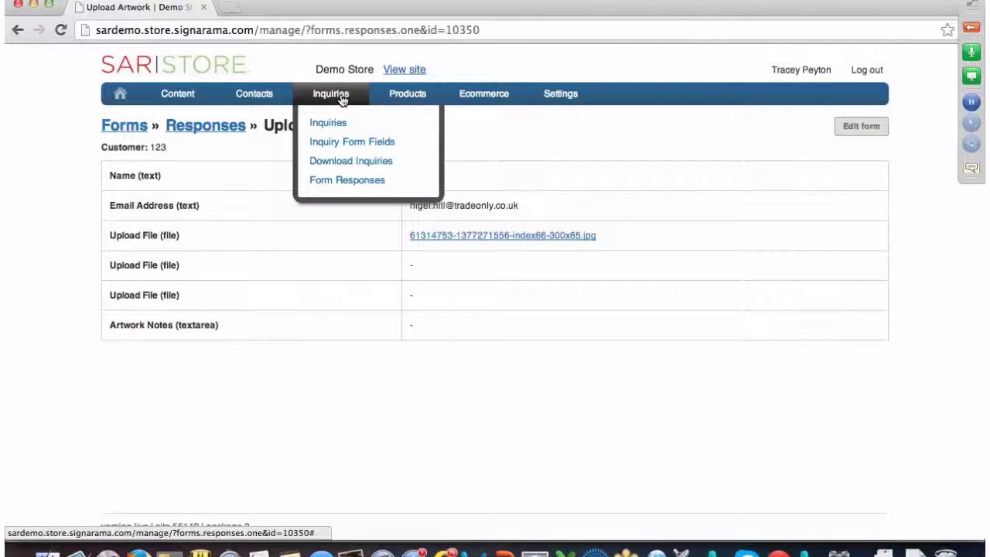
# - Return to the Forms Responses list of 119 submissions and scroll down slightly
pyautogui.click(348, 181)
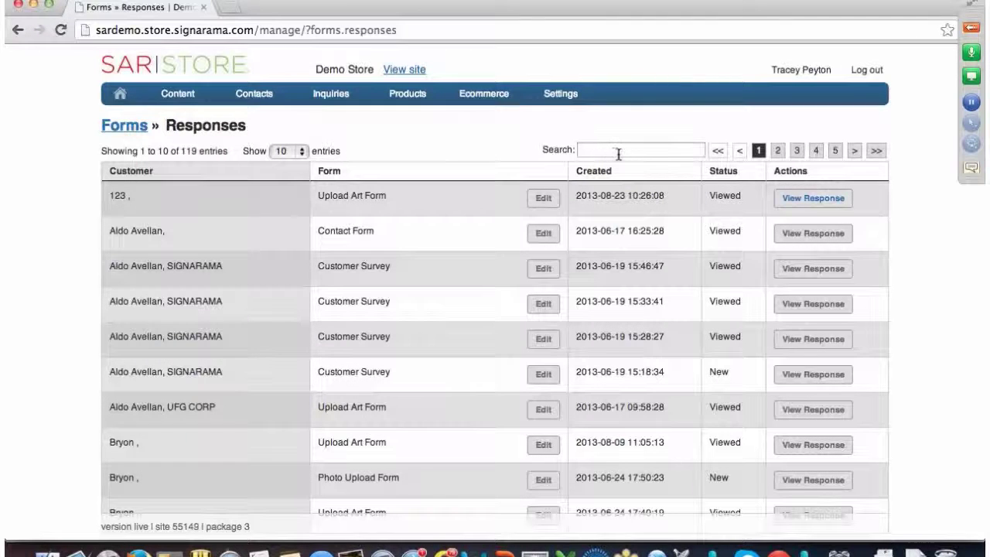
pyautogui.scroll(-1, 366, 163)
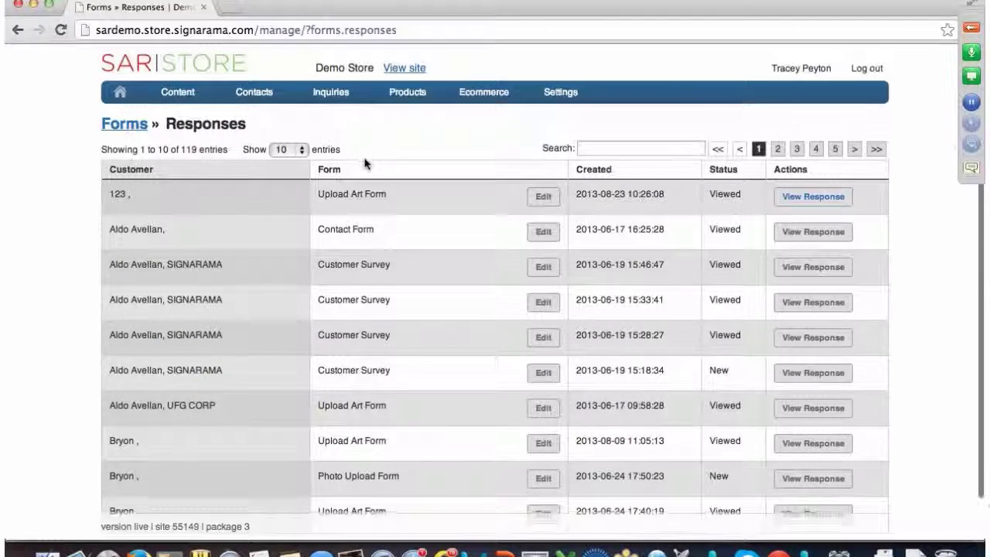
pyautogui.scroll(-3, 366, 164)
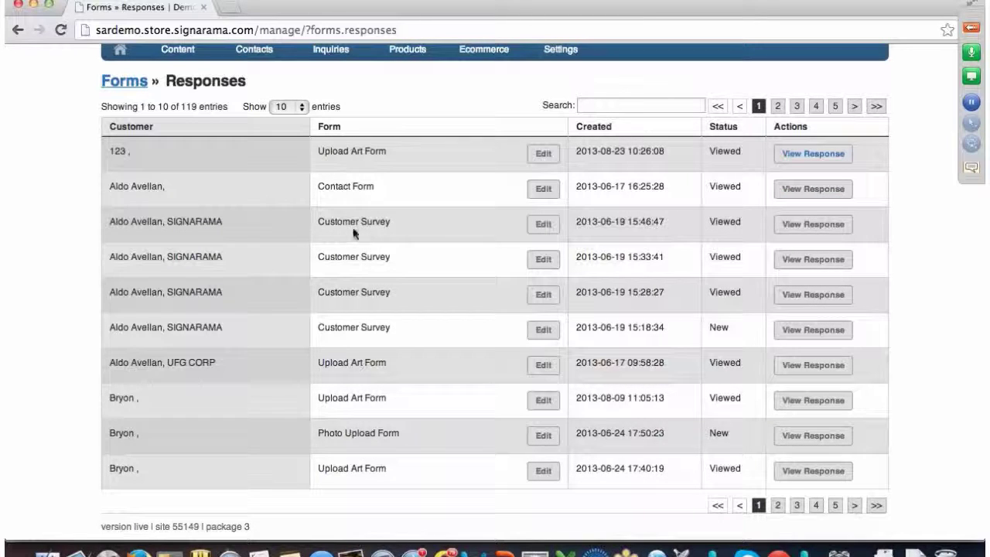
# - Open the third row's Customer Survey response: NO on excellent service, YES on fair prices, feedback Poor
pyautogui.click(804, 226)
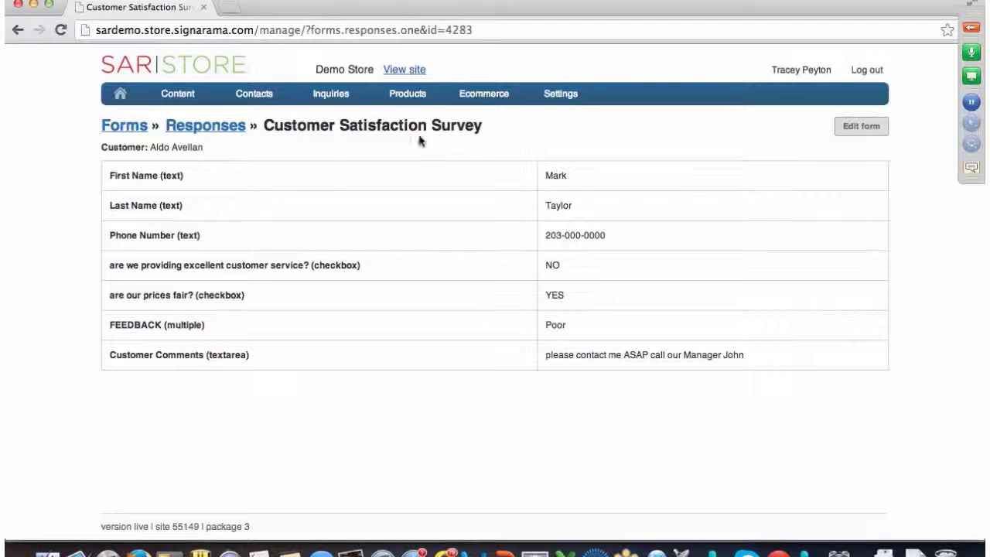
pyautogui.moveTo(328, 98)
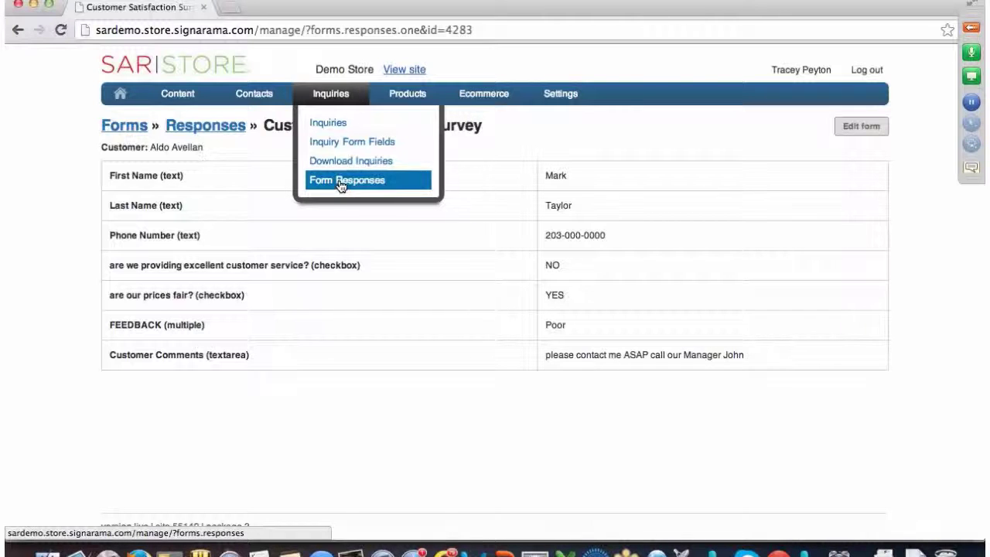
# - Return to the Forms Responses list of 119 submissions and dismiss the calendar notification
pyautogui.click(341, 184)
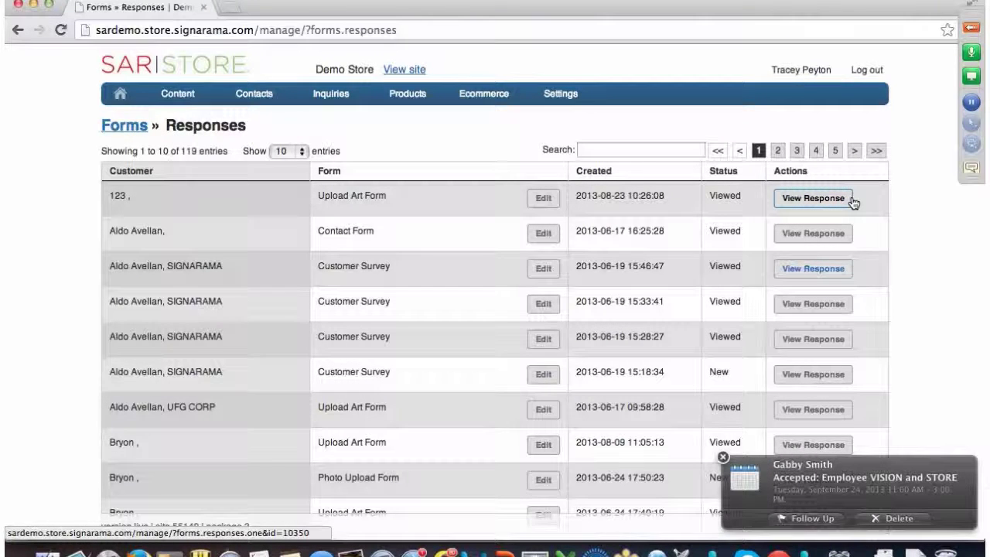
pyautogui.click(723, 457)
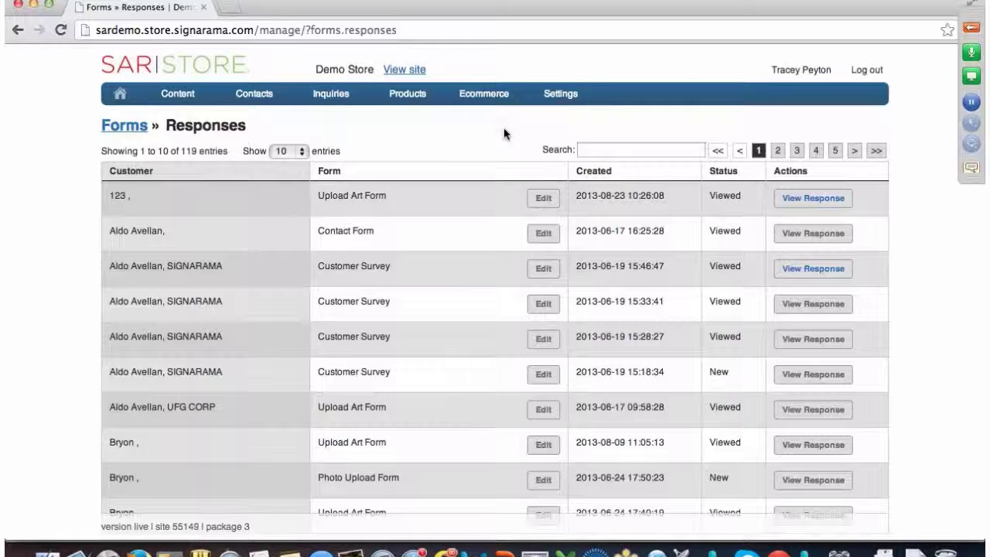
pyautogui.moveTo(486, 99)
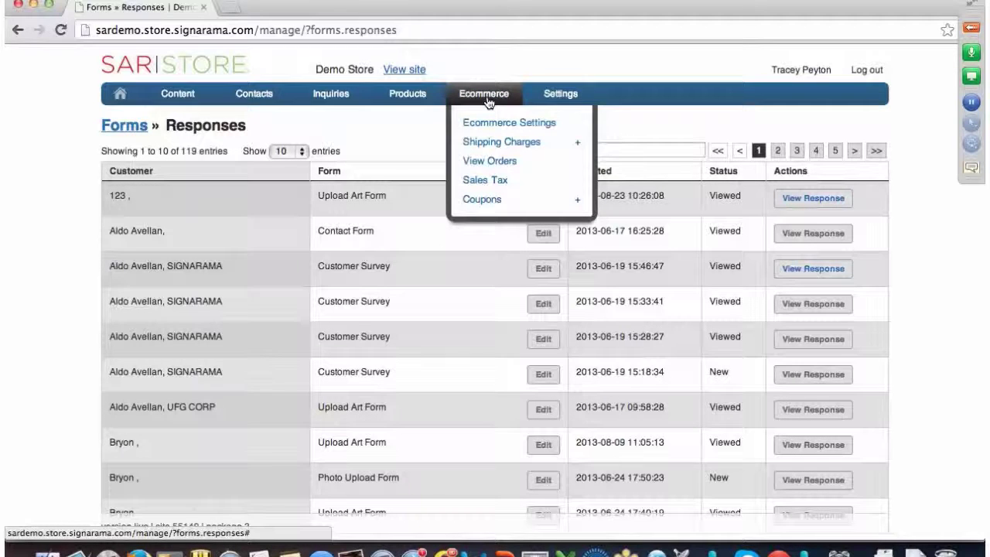
# - Show the store's 547 orders under Ecommerce > View Orders and scroll down the table
pyautogui.click(497, 163)
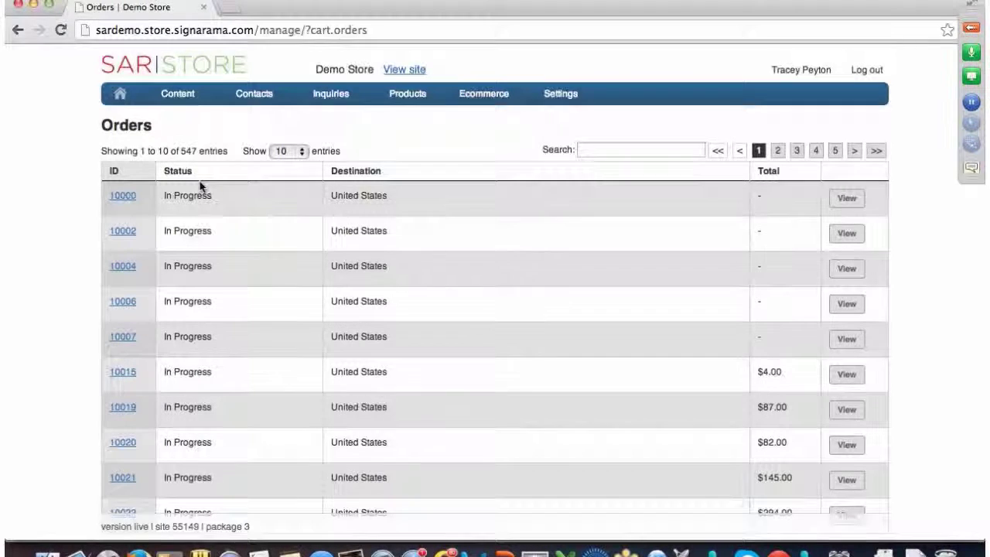
pyautogui.scroll(-3, 194, 181)
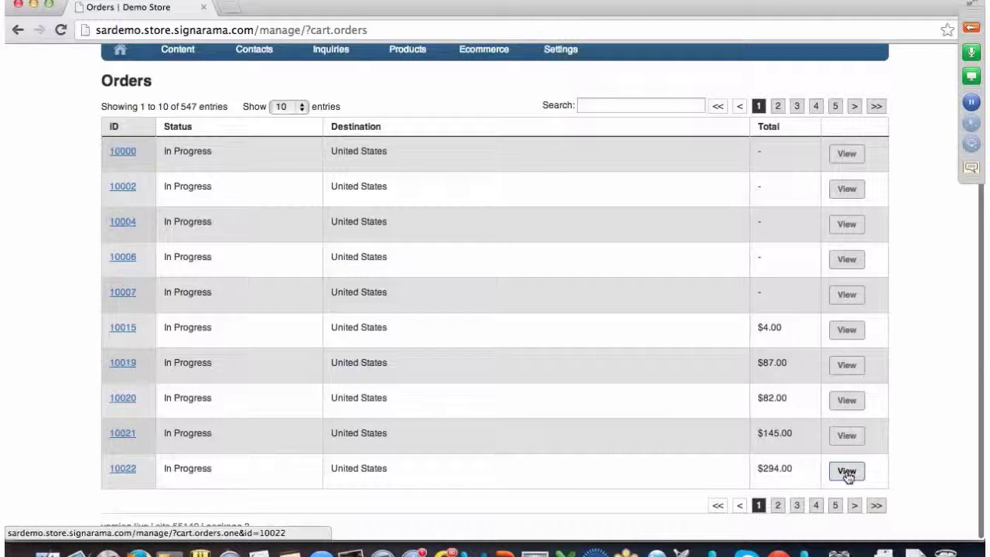
# - Open order 10022 ($294.00) and review its Mesh Banner and Standard Banner products and summary
pyautogui.click(849, 474)
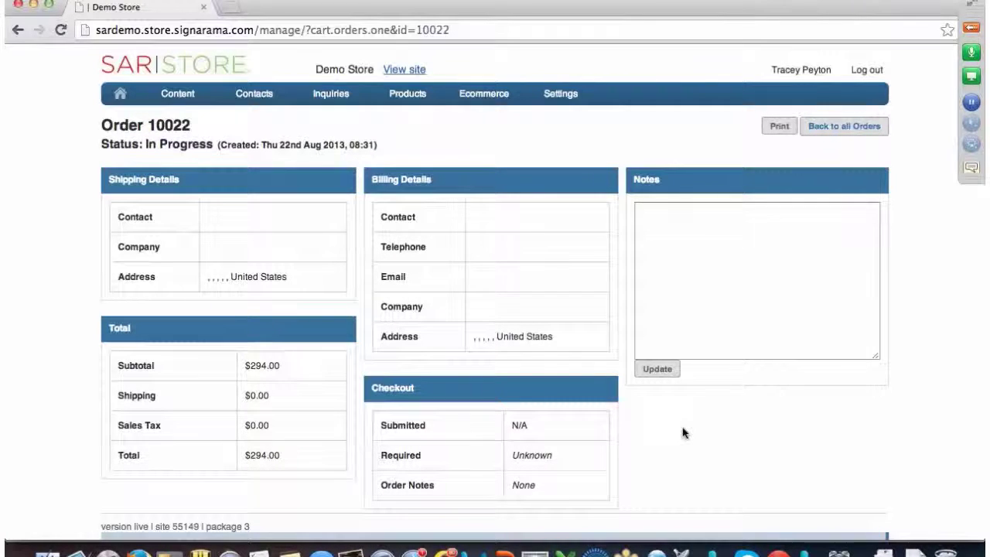
pyautogui.scroll(-3, 682, 432)
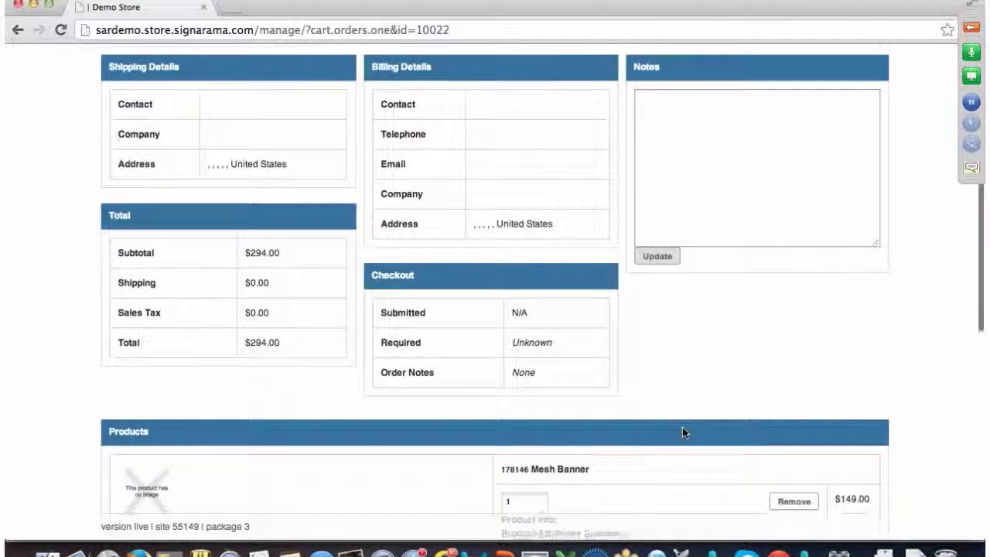
pyautogui.scroll(-4, 682, 433)
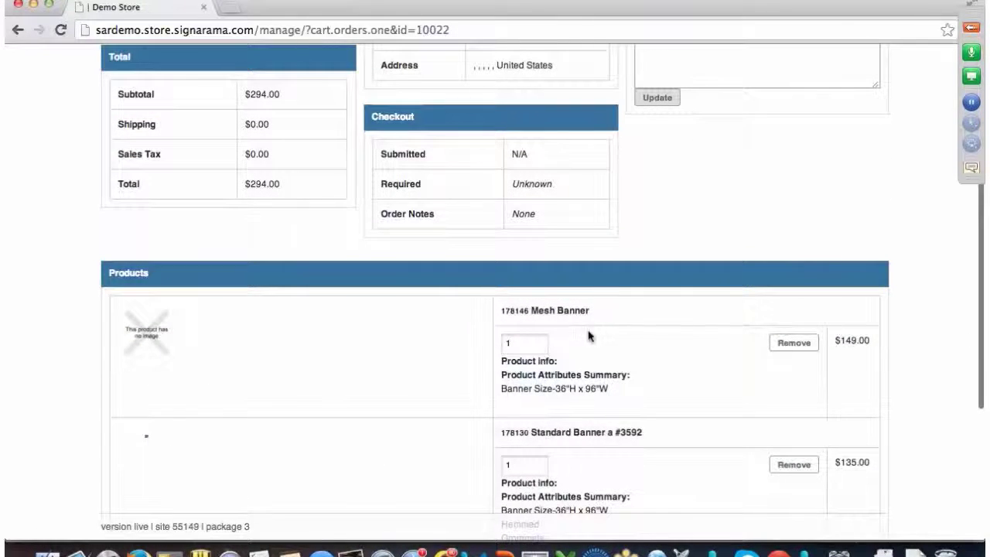
pyautogui.scroll(-3, 525, 356)
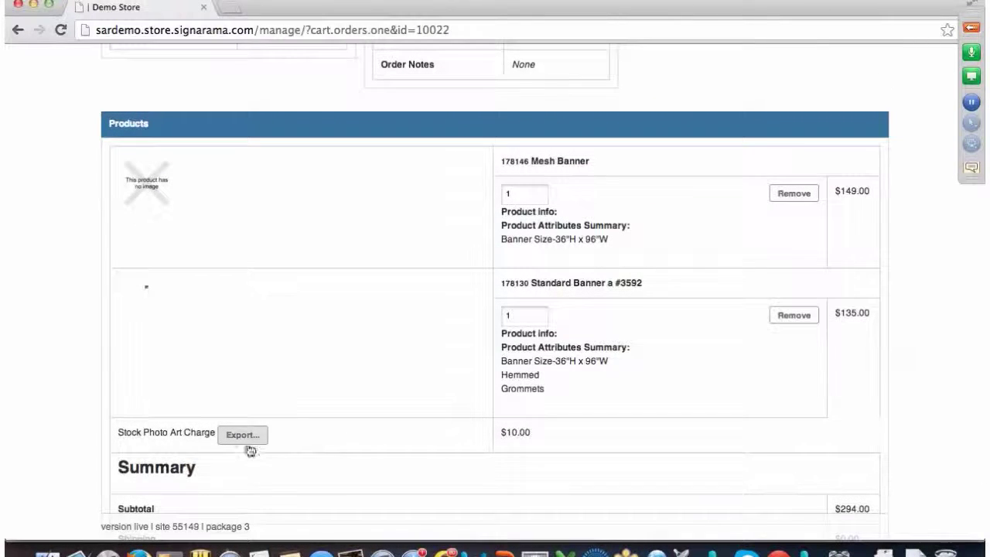
pyautogui.scroll(-3, 245, 437)
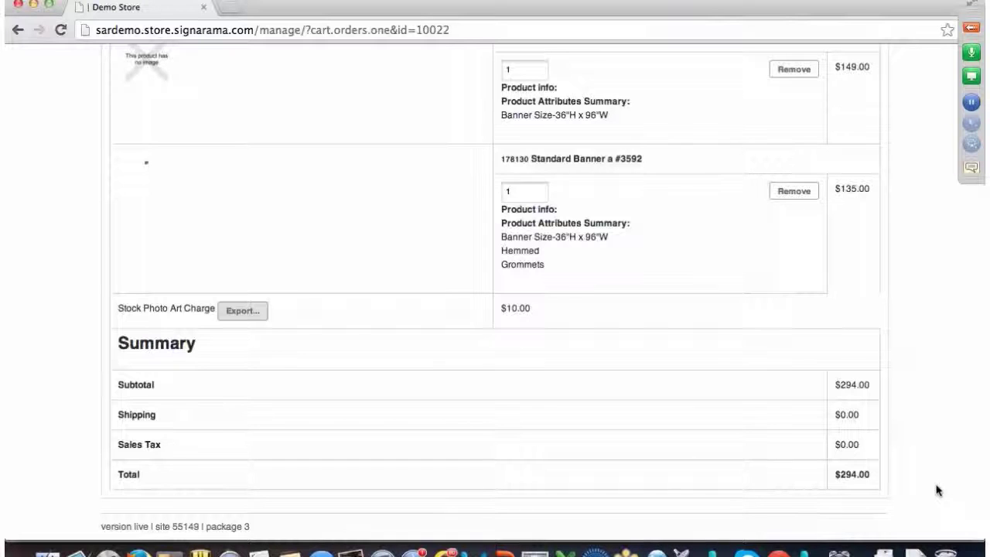
pyautogui.scroll(5, 935, 490)
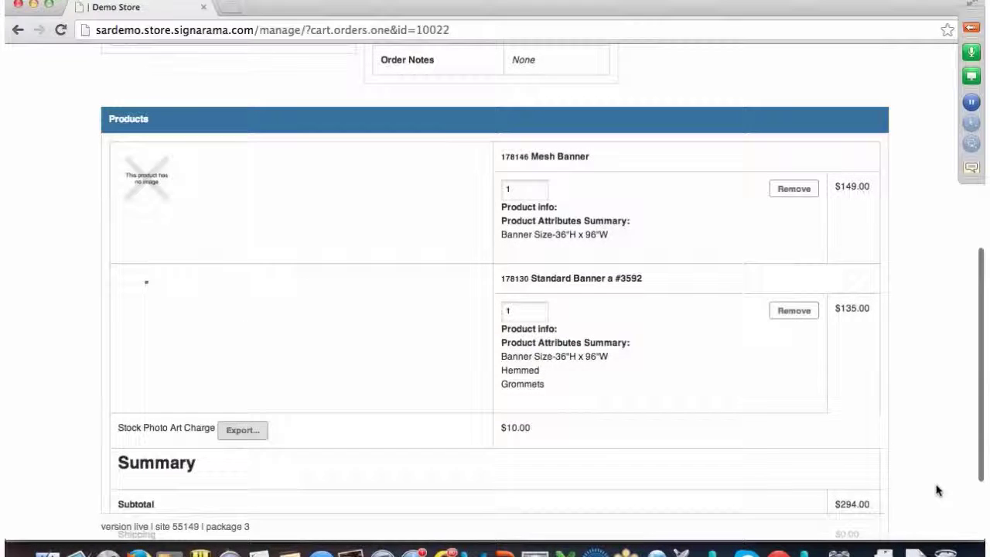
pyautogui.scroll(7, 936, 491)
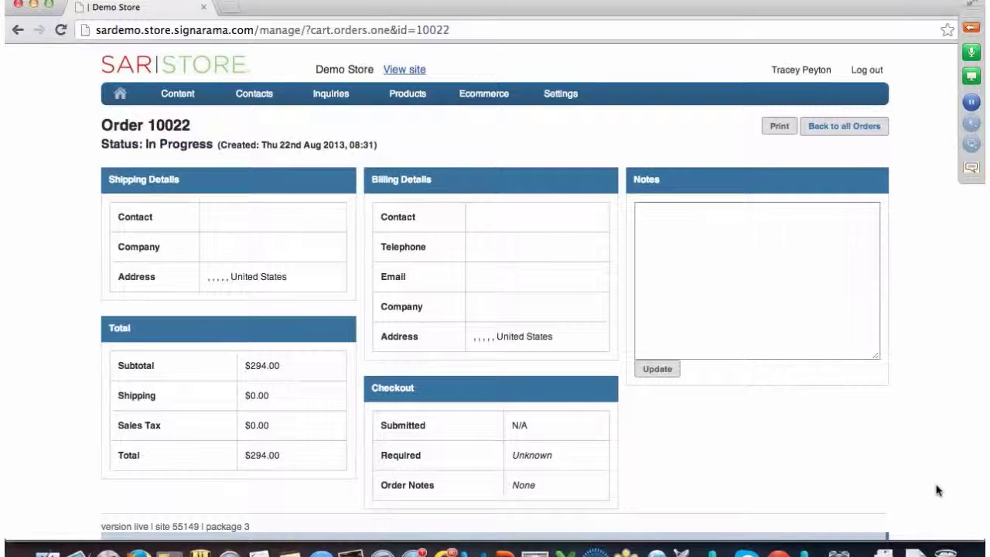
pyautogui.moveTo(493, 94)
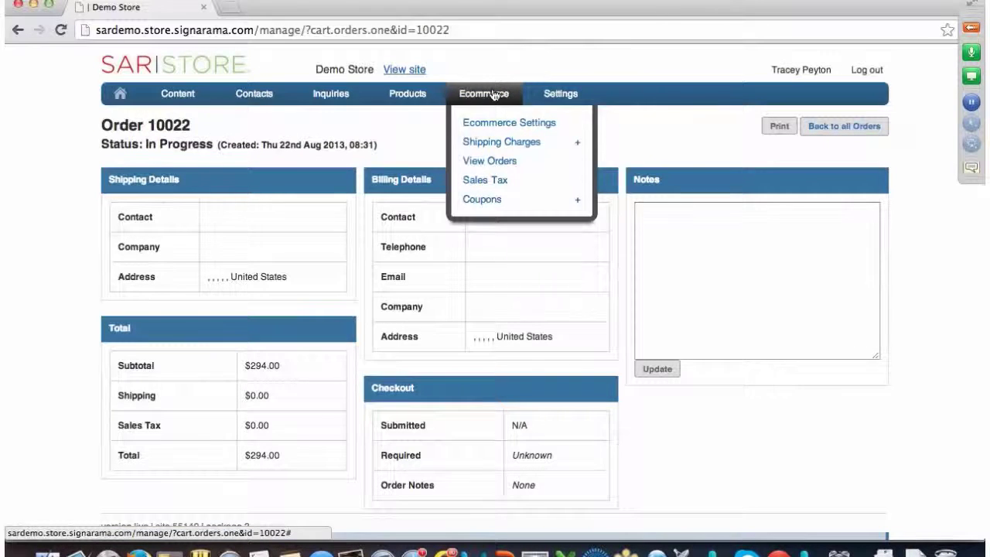
# - Go back to the 547-entry Orders list, then to the manager Home page
pyautogui.click(484, 169)
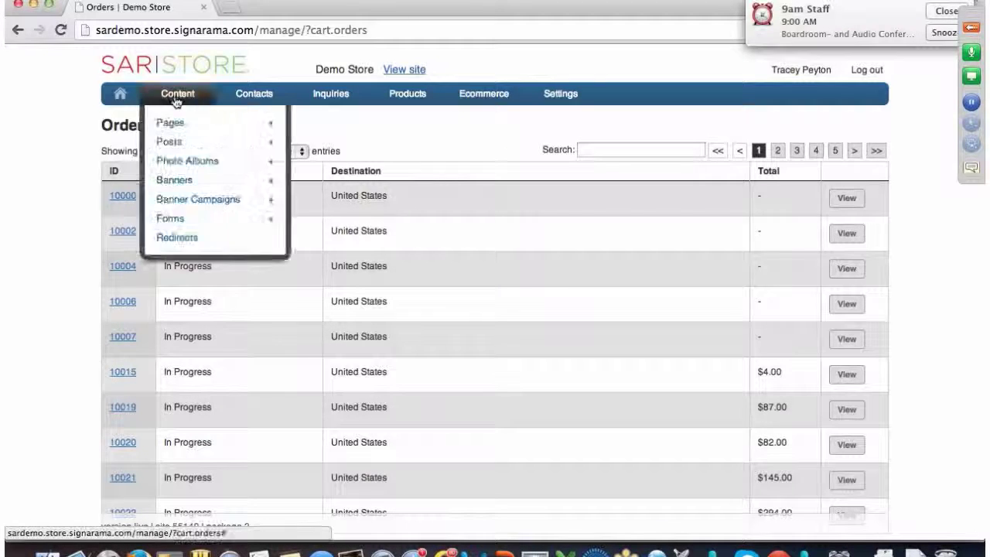
pyautogui.moveTo(331, 95)
pyautogui.click(120, 96)
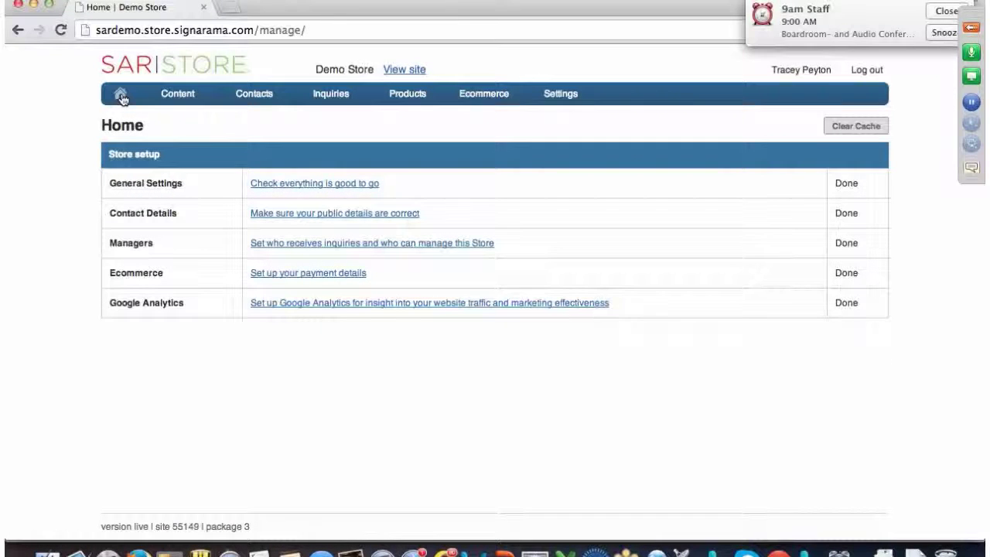
# - Open the Managers settings listing nine managers, dismiss the staff meeting reminder, and open the webinar panel
pyautogui.click(286, 245)
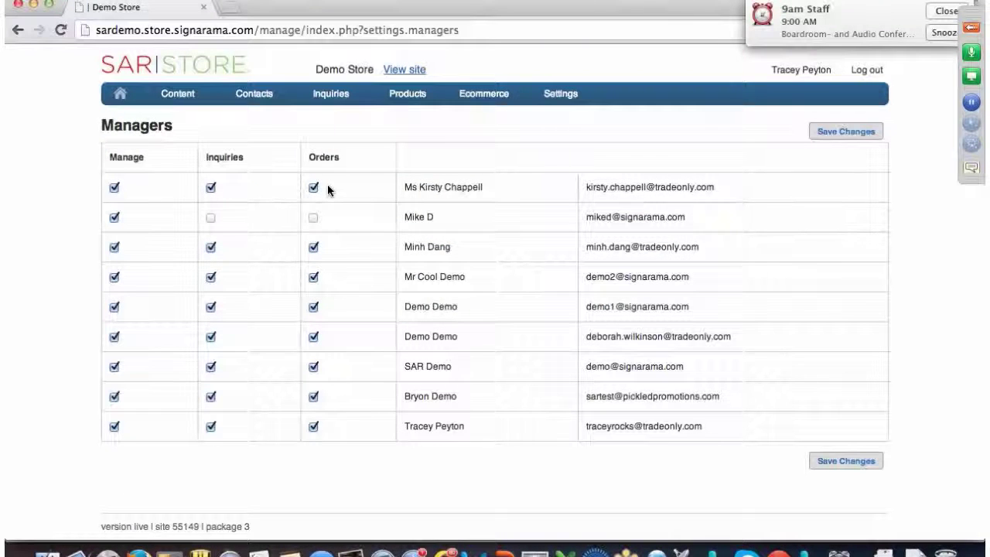
pyautogui.click(946, 11)
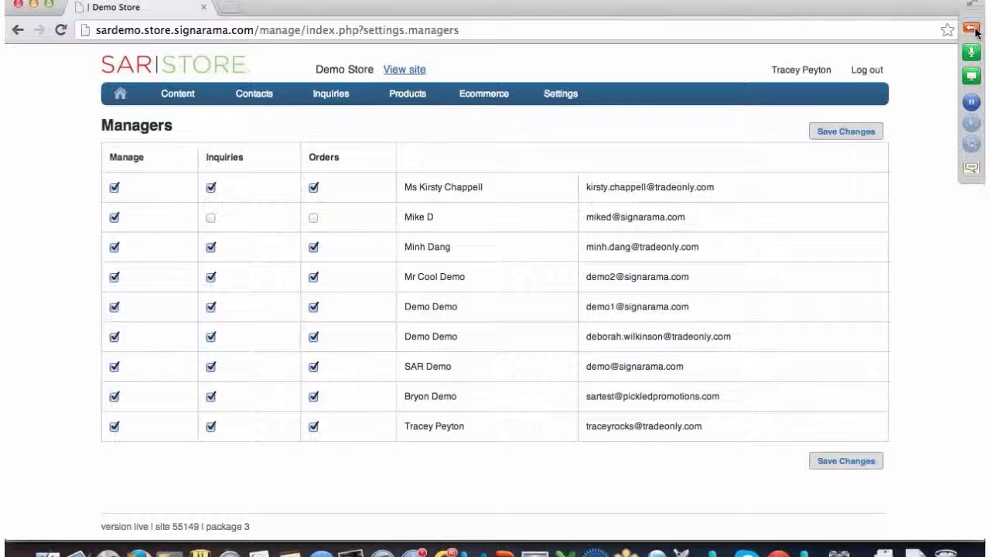
pyautogui.click(974, 30)
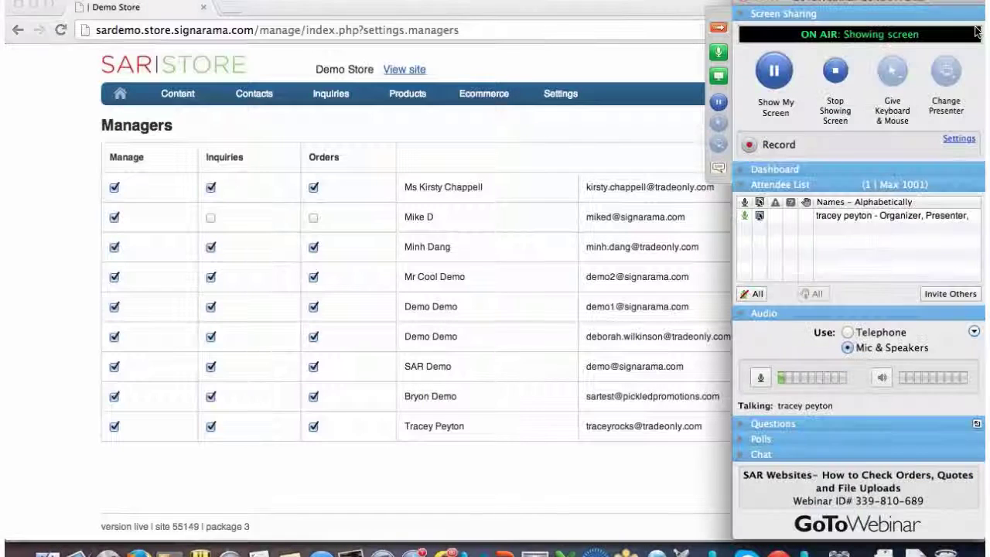